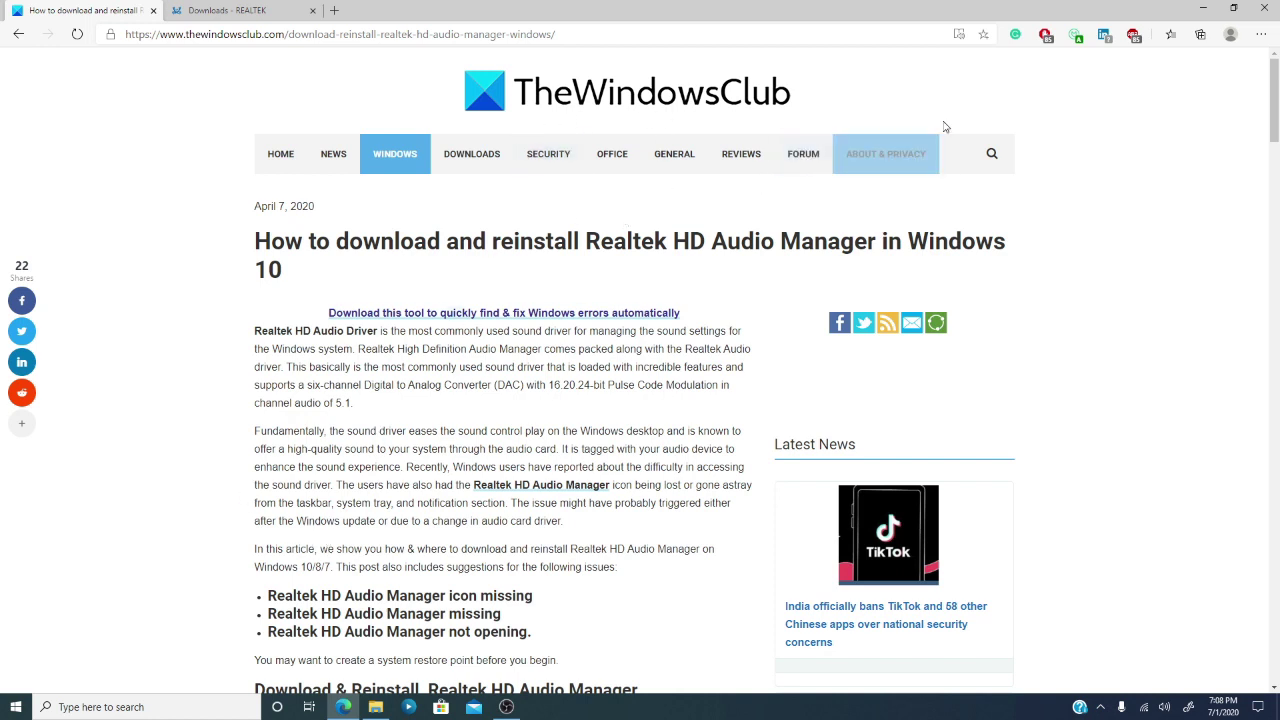
Step: Minimize Edge and launch Device Manager from a Windows search for 'de'
{"action": "left_click", "coordinate": [1204, 9]}
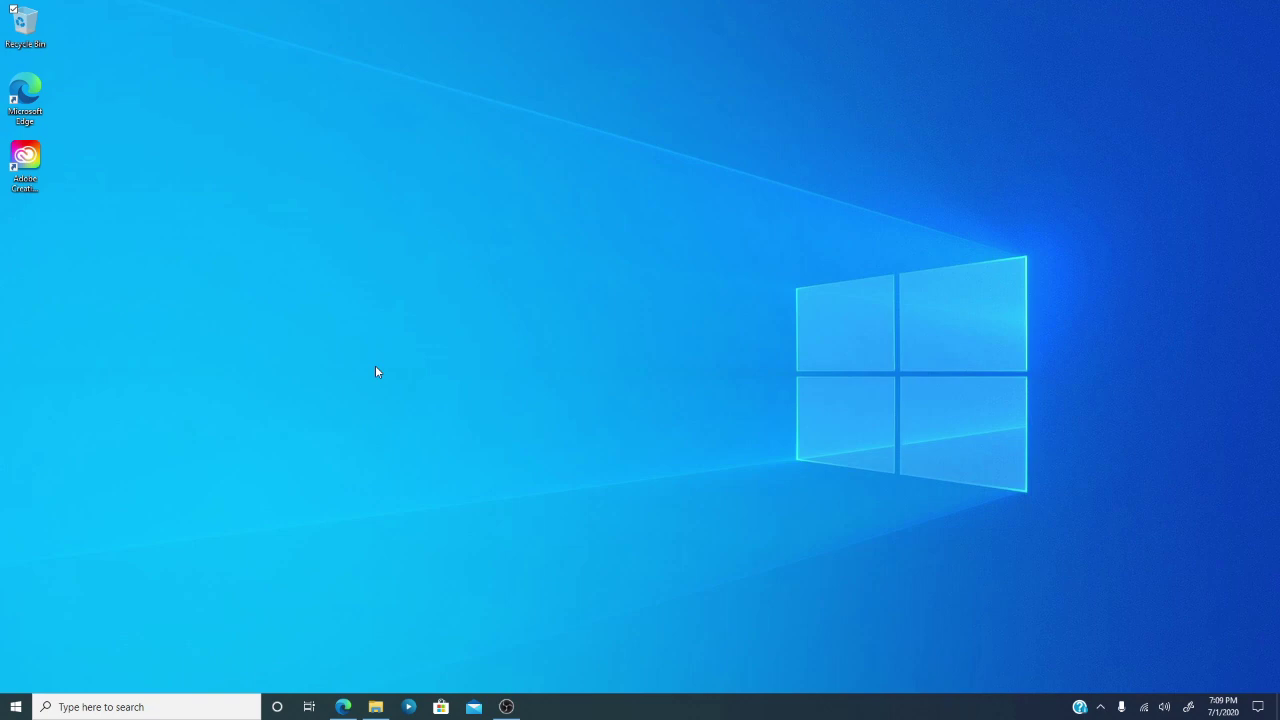
{"action": "left_click", "coordinate": [179, 709]}
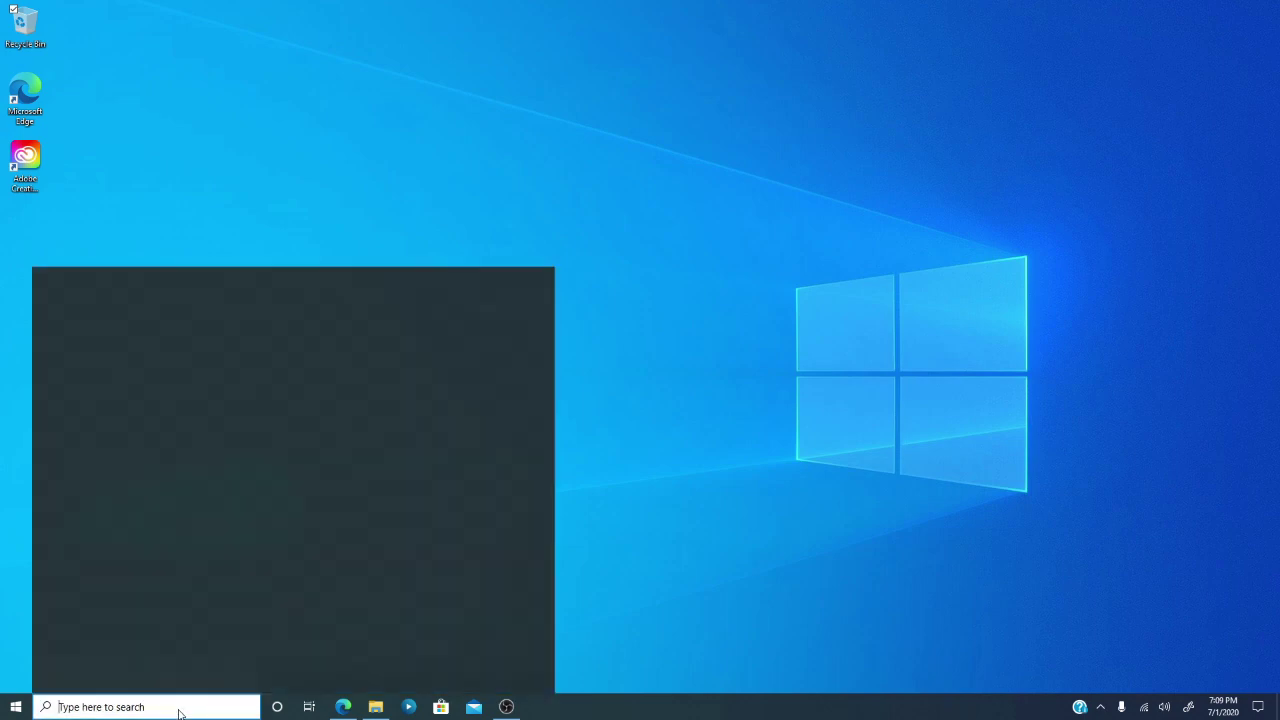
{"action": "type", "text": "d"}
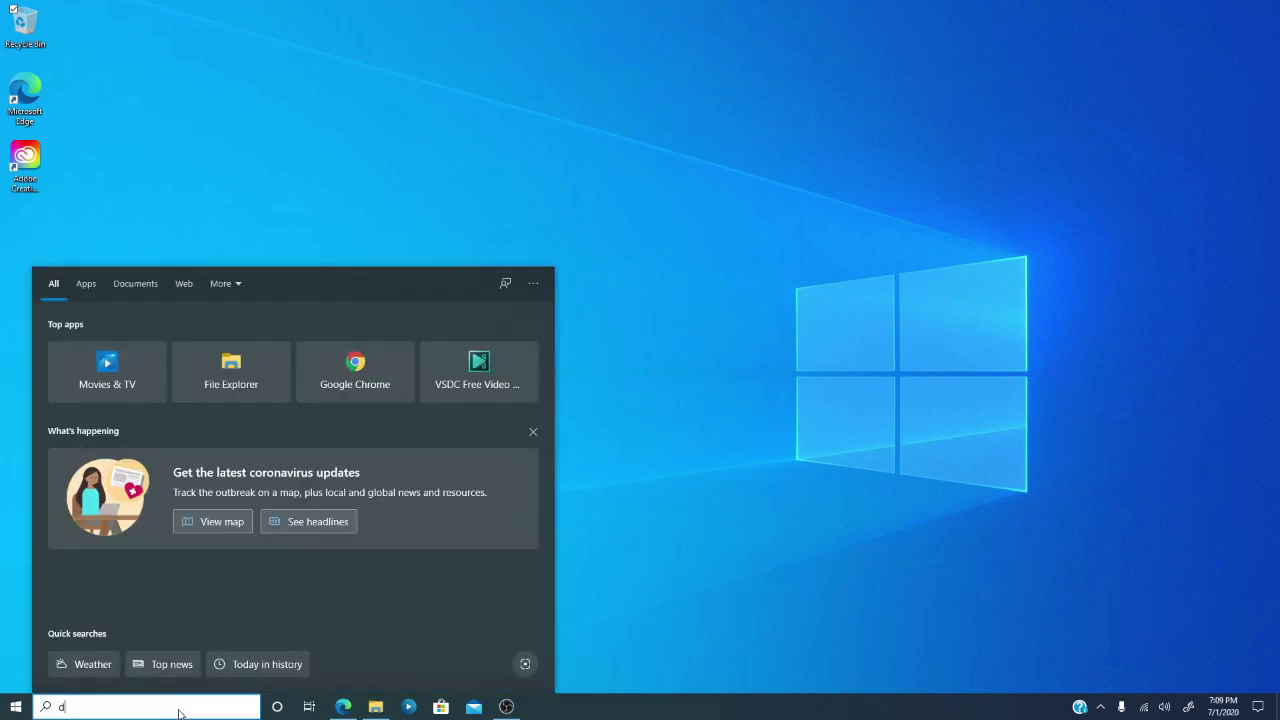
{"action": "type", "text": "e"}
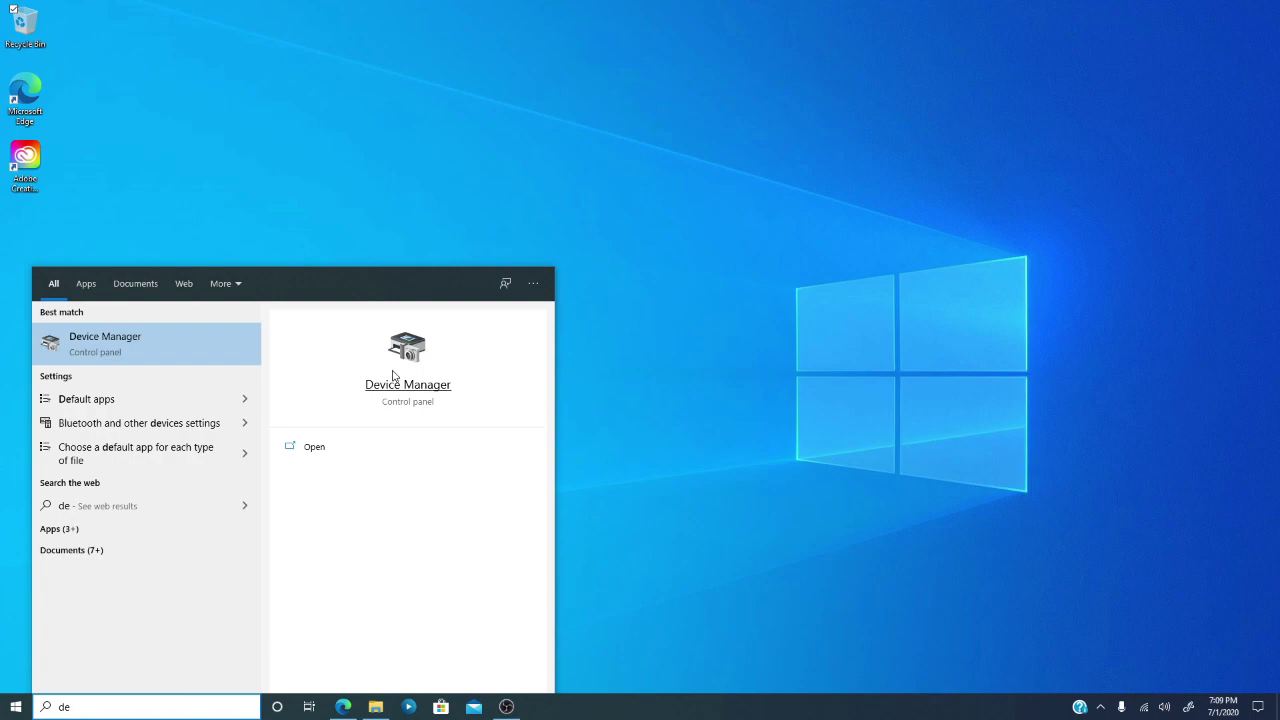
{"action": "left_click", "coordinate": [393, 365]}
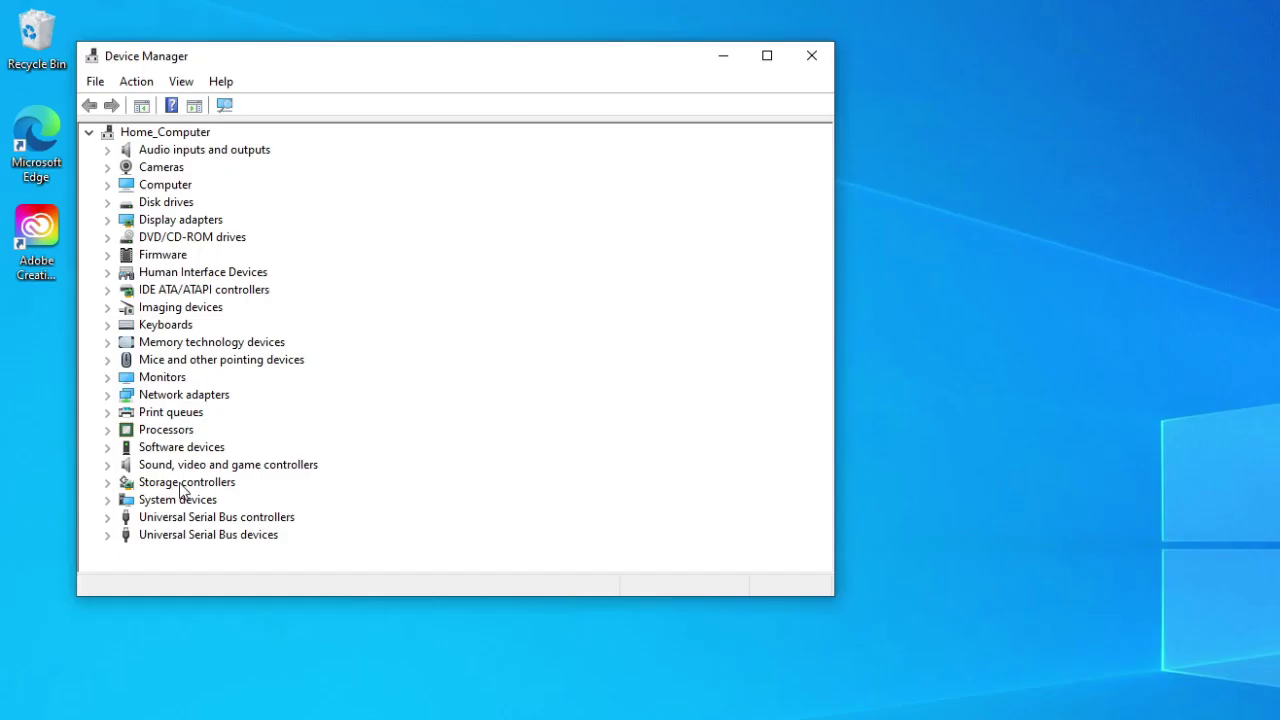
Step: Expand Sound, video and game controllers and cancel uninstalling Realtek High Definition Audio with driver deletion
{"action": "left_click", "coordinate": [108, 466]}
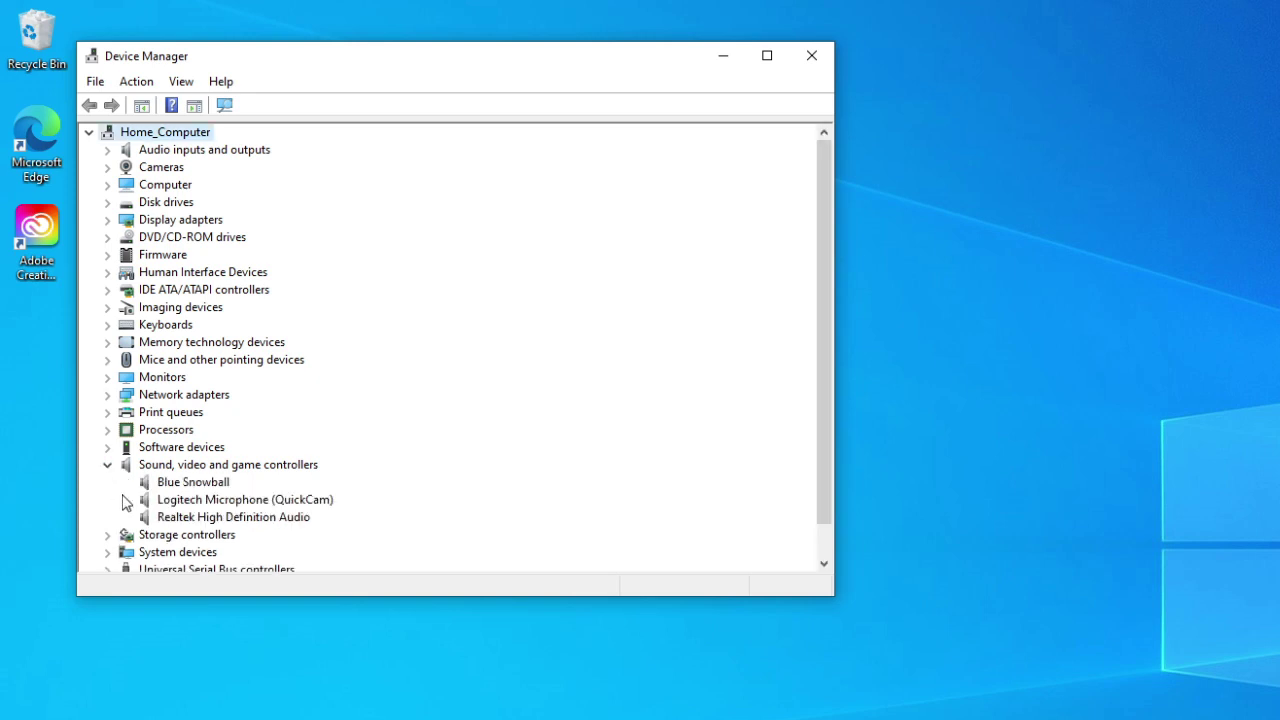
{"action": "left_click", "coordinate": [187, 520]}
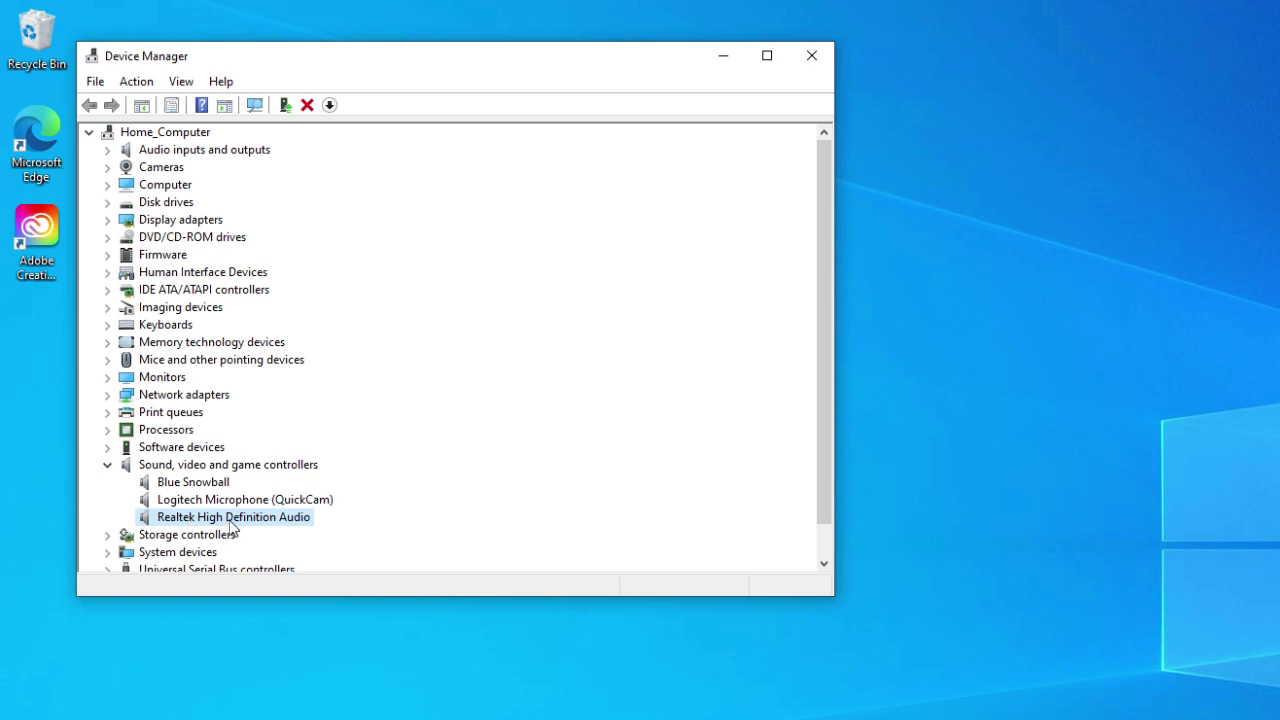
{"action": "right_click", "coordinate": [231, 527]}
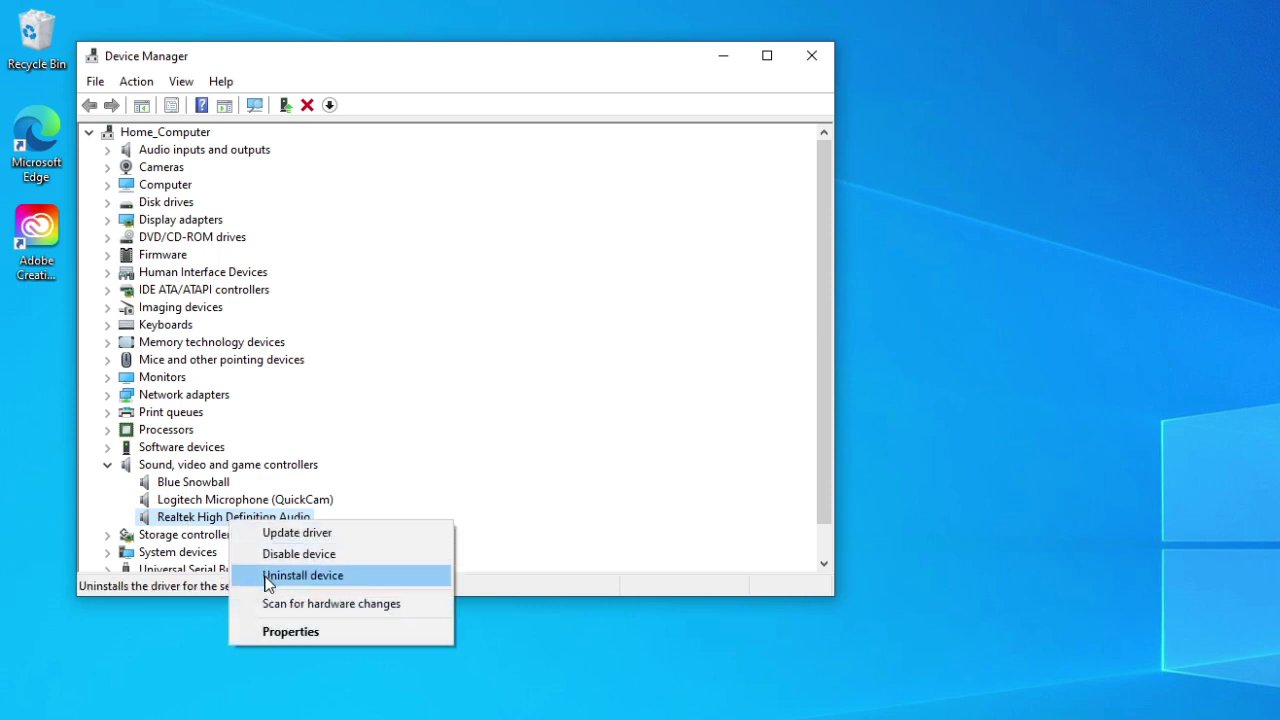
{"action": "left_click", "coordinate": [267, 577]}
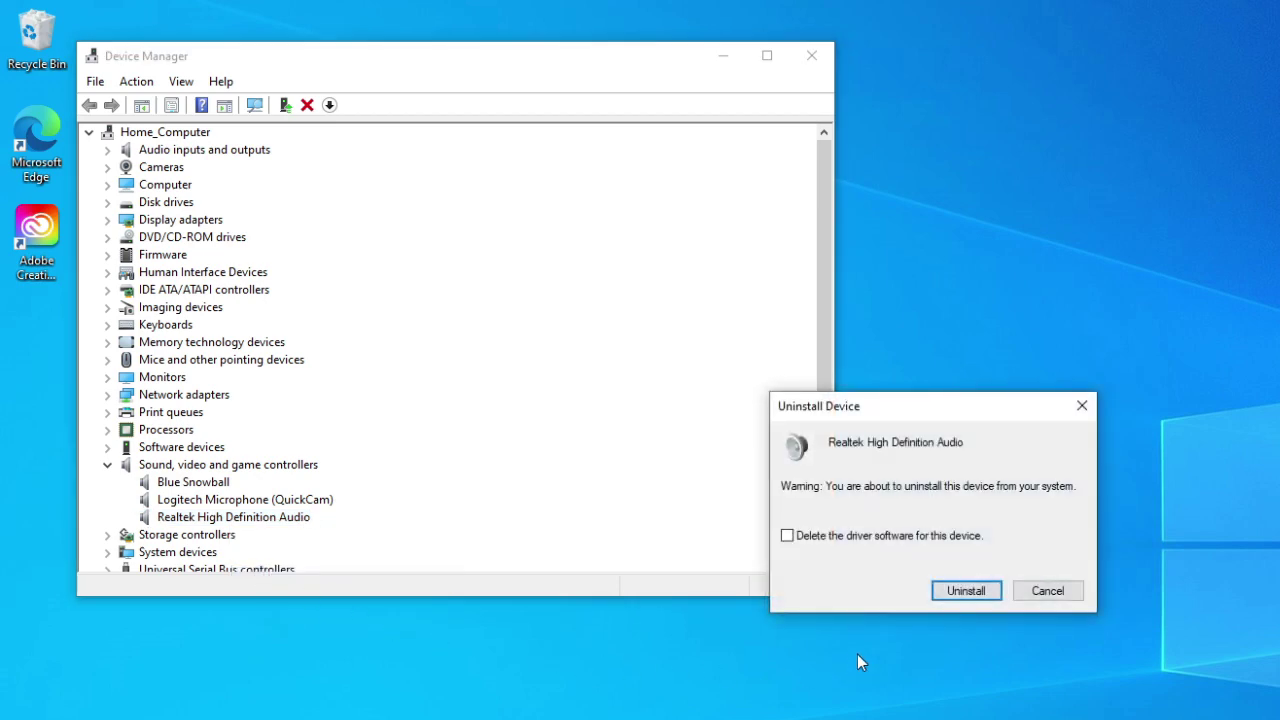
{"action": "left_click", "coordinate": [788, 537]}
{"action": "left_click", "coordinate": [1046, 591]}
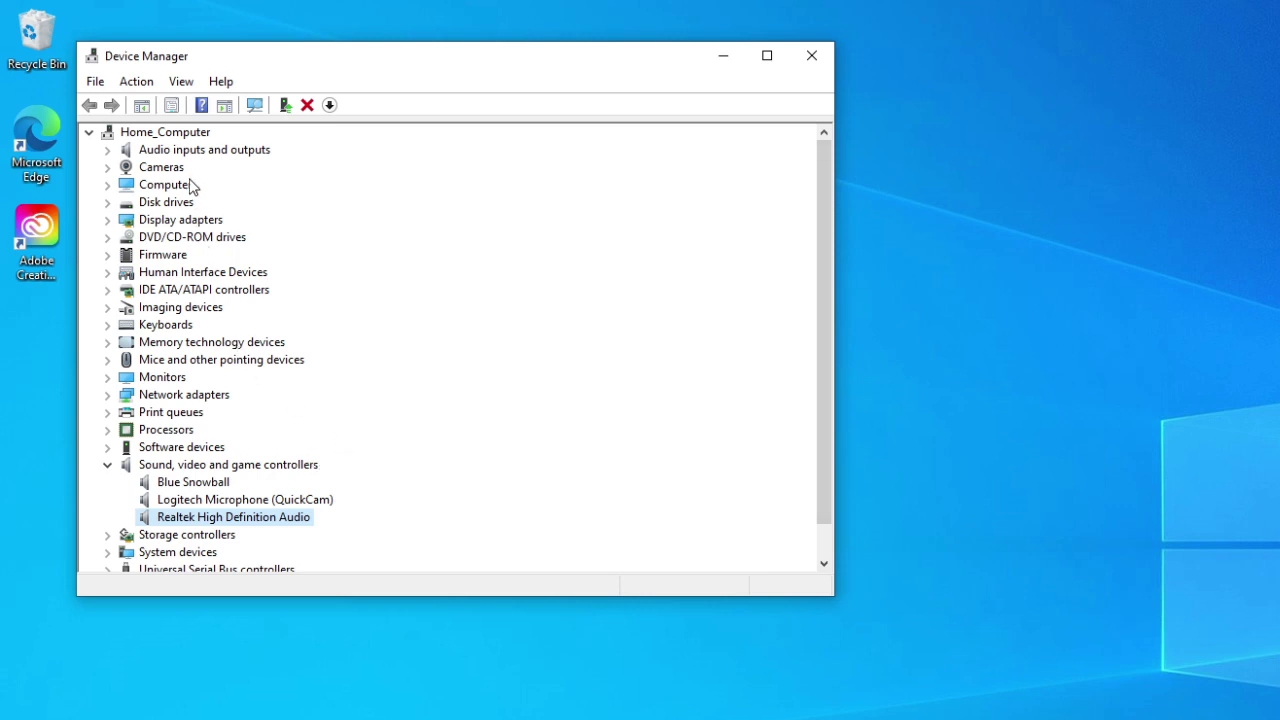
Step: Turn on View > Show hidden devices and scroll the device list
{"action": "left_click", "coordinate": [178, 82]}
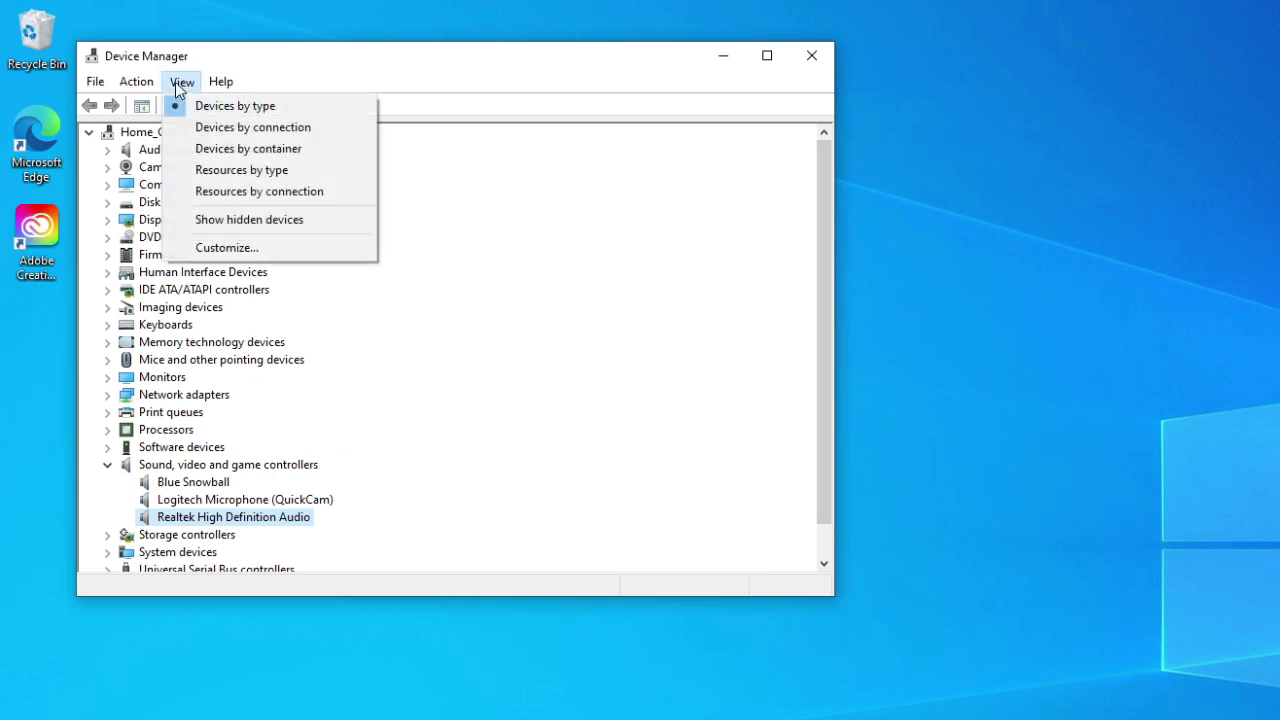
{"action": "left_click", "coordinate": [226, 221]}
{"action": "scroll", "coordinate": [250, 368], "scroll_direction": "down", "scroll_amount": 1}
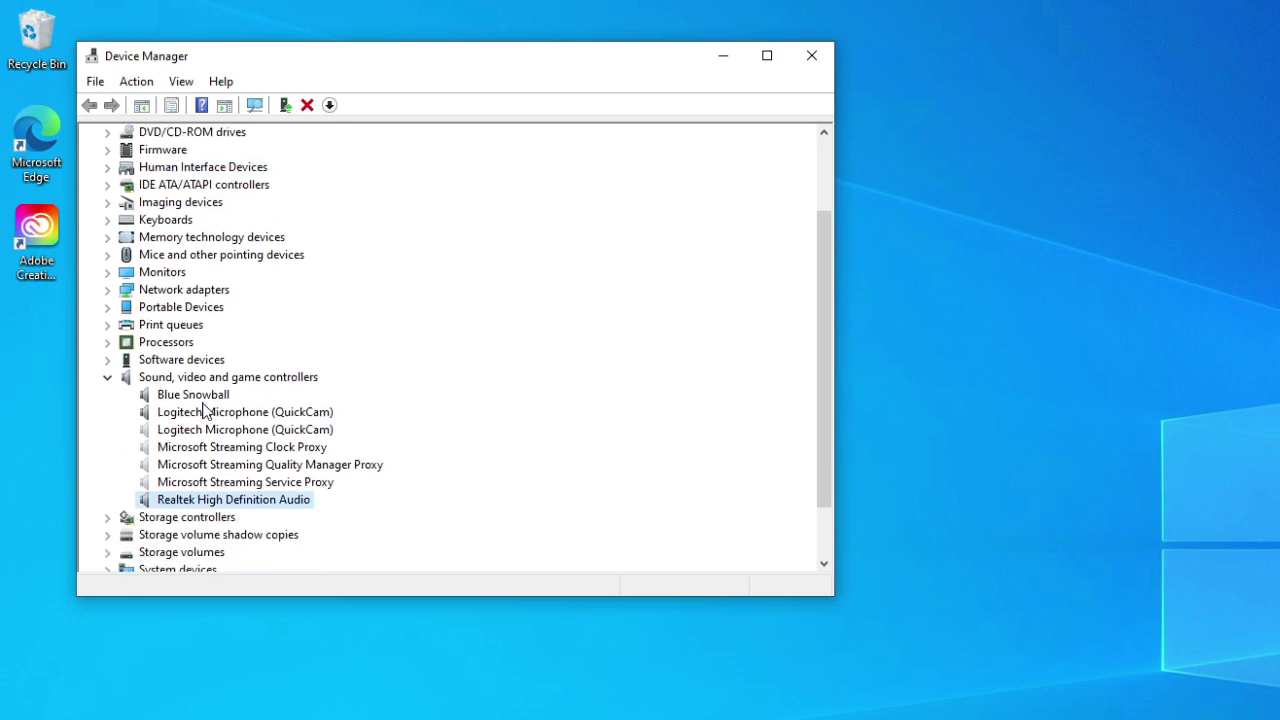
Step: Retry uninstalling Realtek High Definition Audio with driver deletion ticked, then dismiss the dialog
{"action": "right_click", "coordinate": [208, 503]}
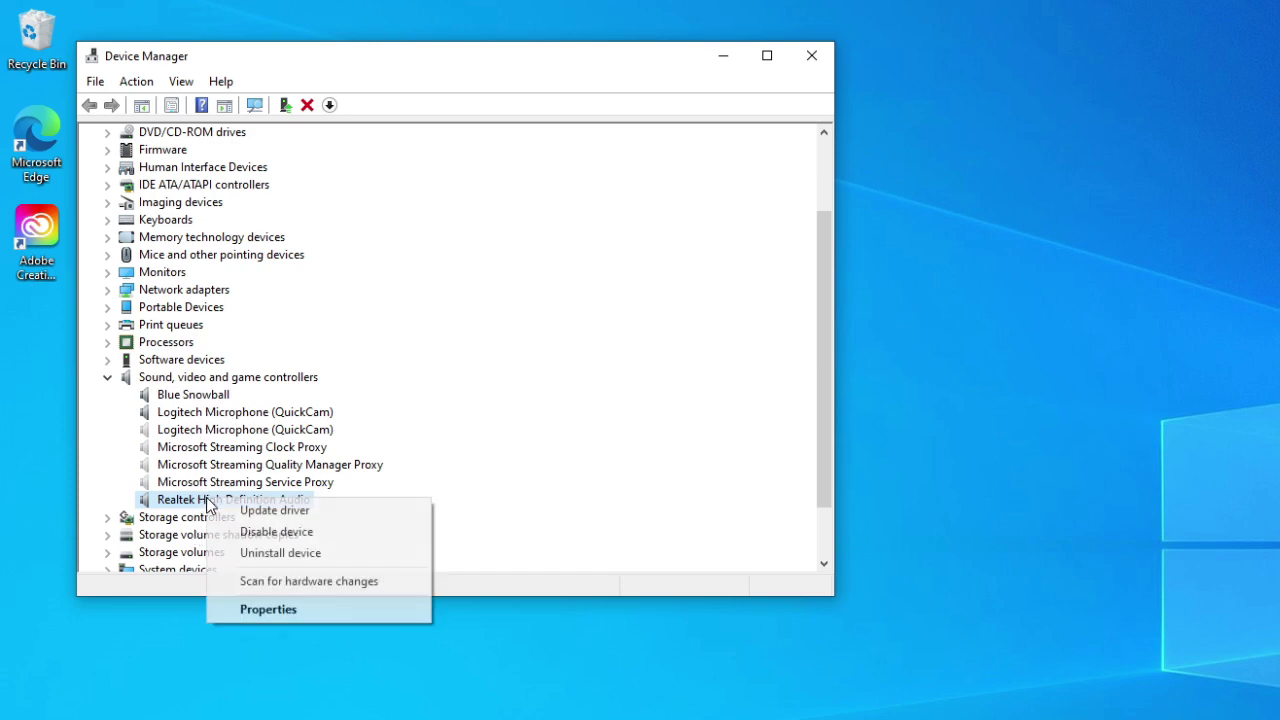
{"action": "left_click", "coordinate": [265, 554]}
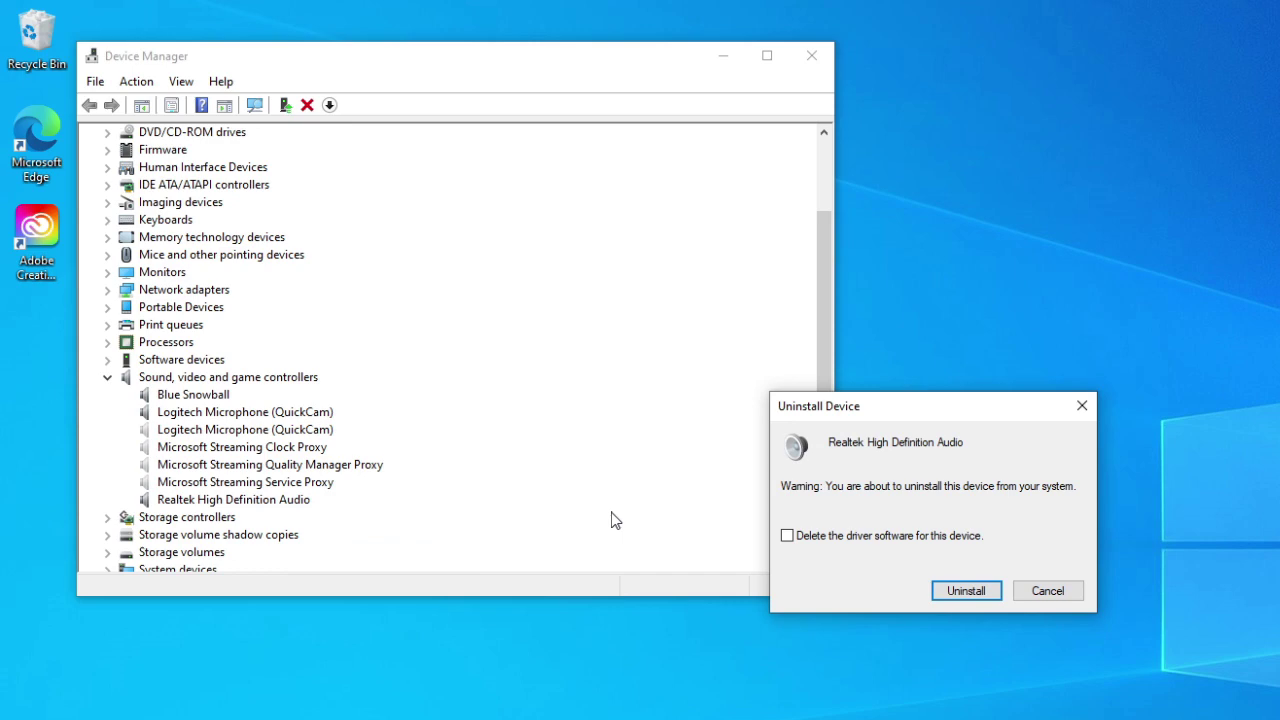
{"action": "left_click", "coordinate": [787, 536]}
{"action": "left_click", "coordinate": [1045, 592]}
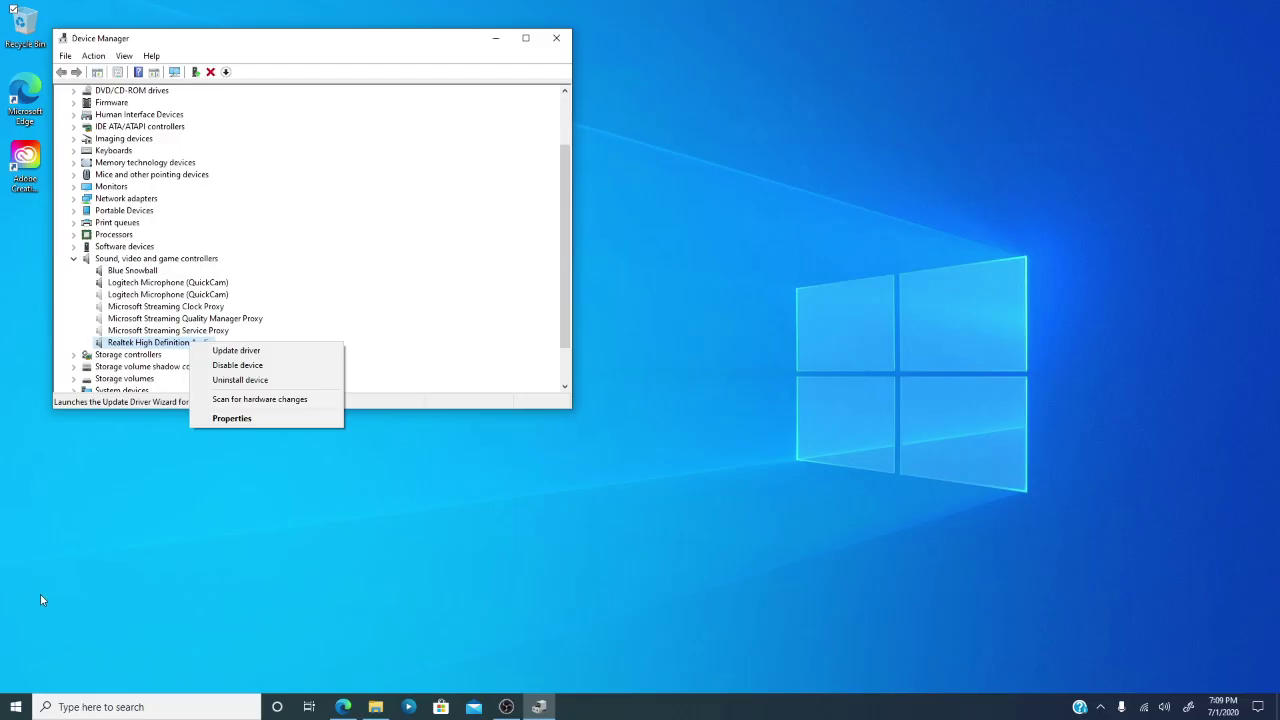
Step: Minimize Device Manager and view the Start menu power options without restarting
{"action": "left_click", "coordinate": [80, 630]}
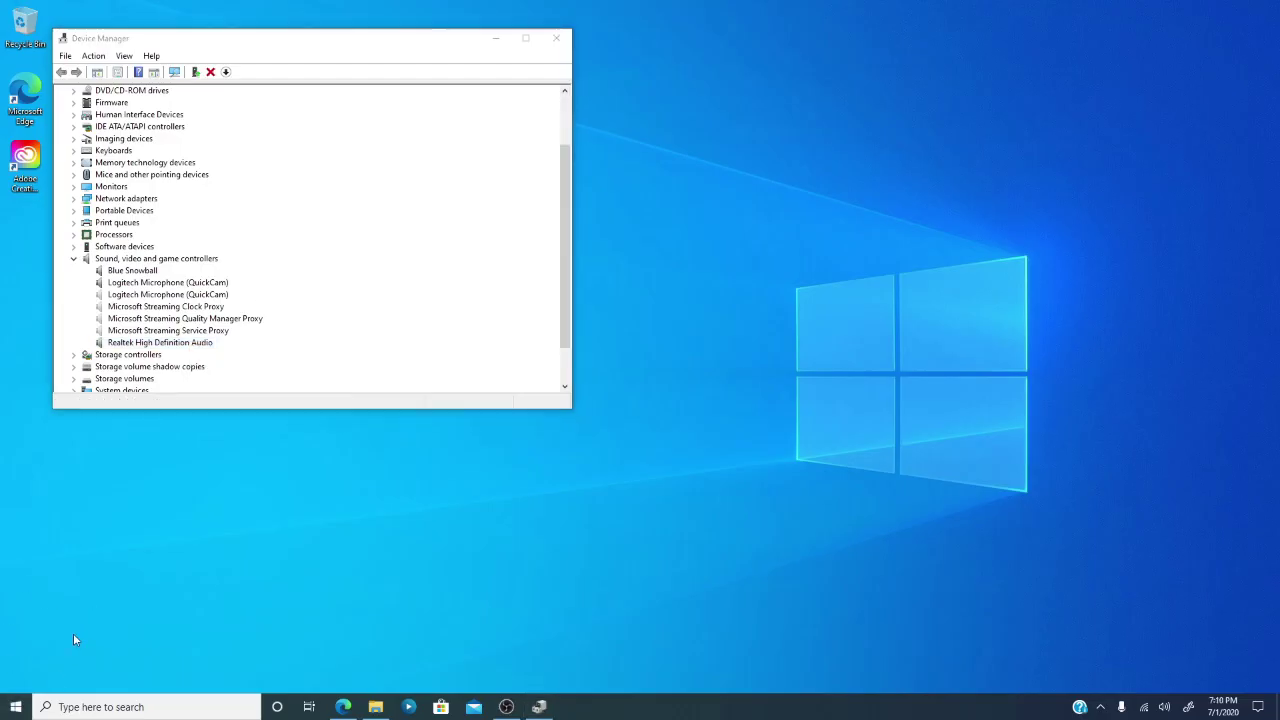
{"action": "left_click", "coordinate": [495, 38]}
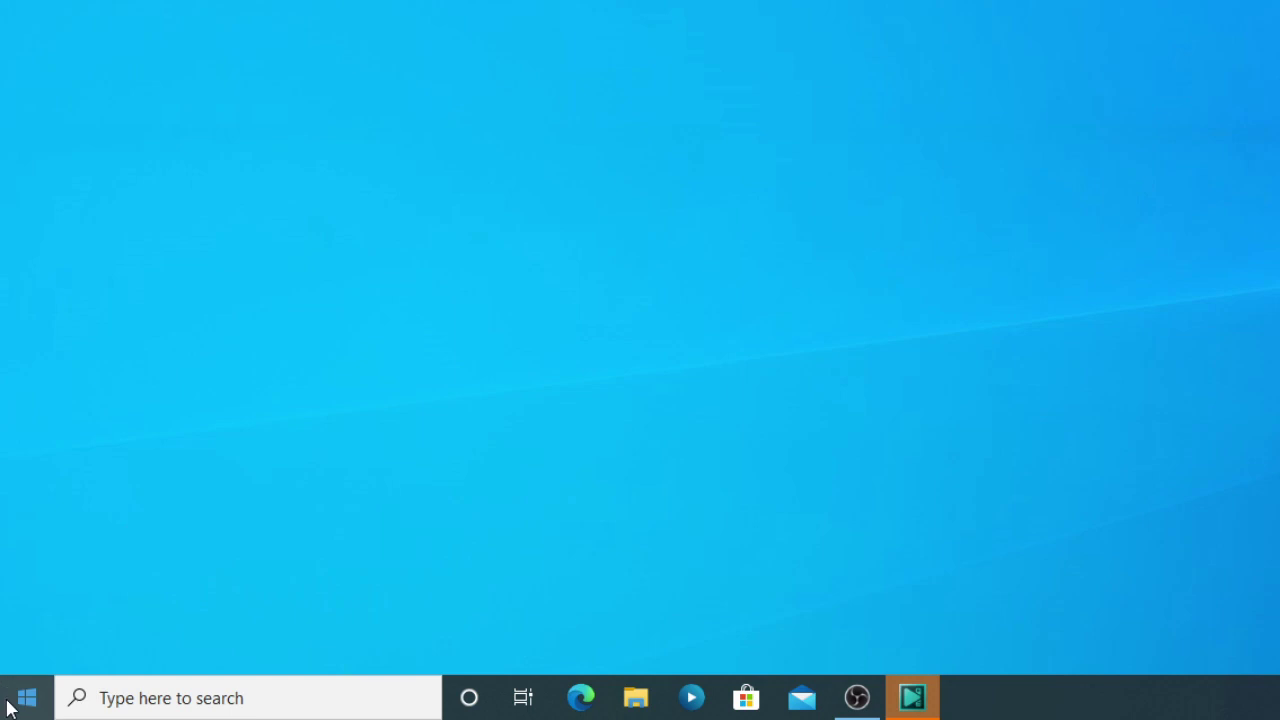
{"action": "left_click", "coordinate": [12, 707]}
{"action": "left_click", "coordinate": [28, 650]}
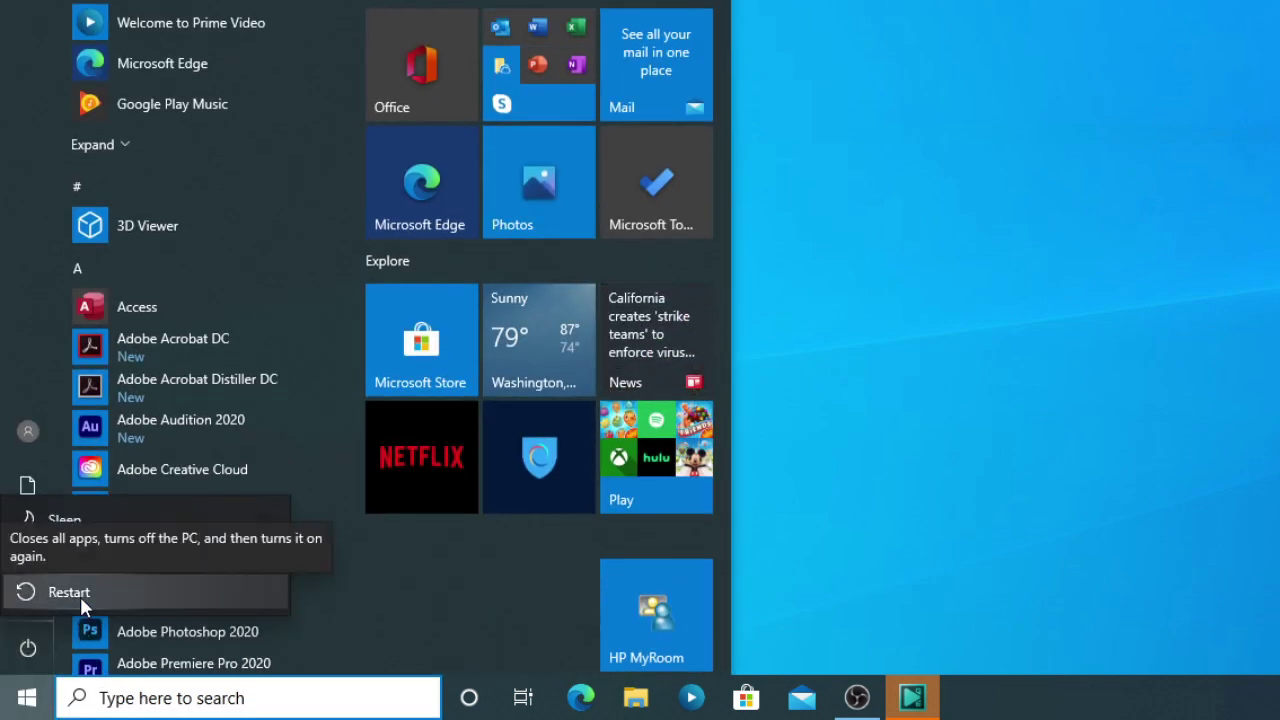
{"action": "key", "text": "Escape"}
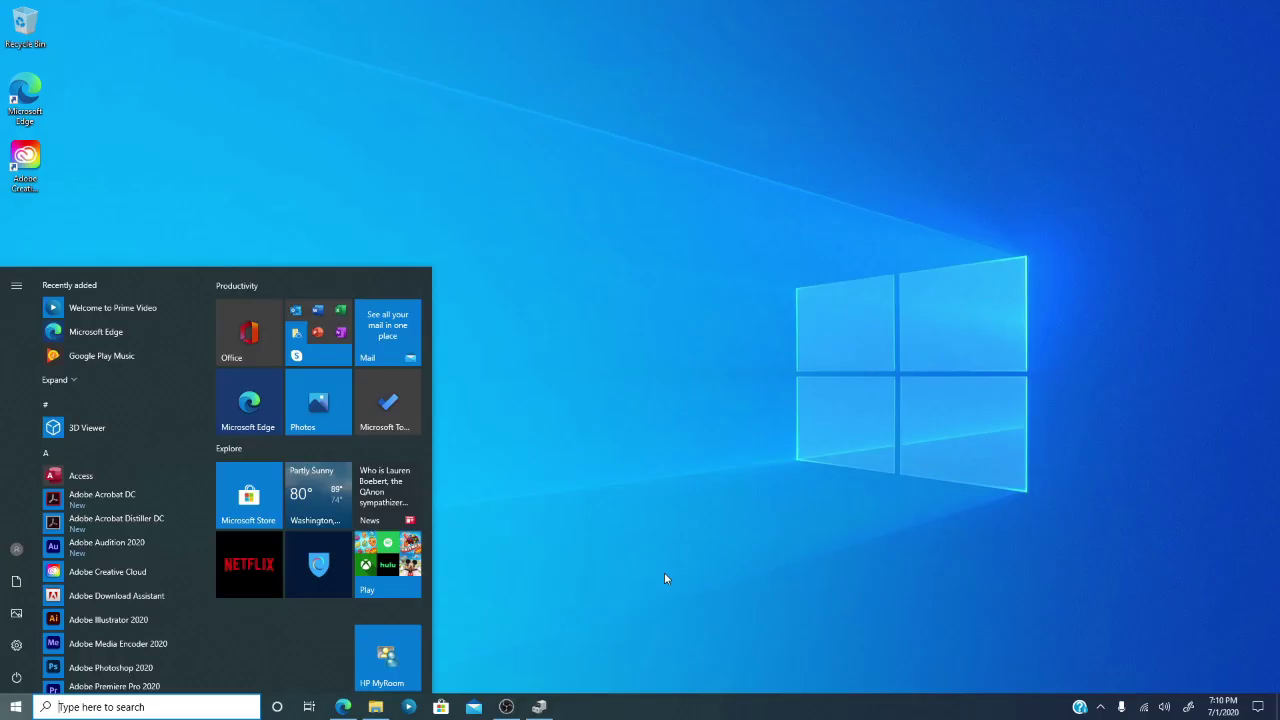
{"action": "left_click", "coordinate": [591, 557]}
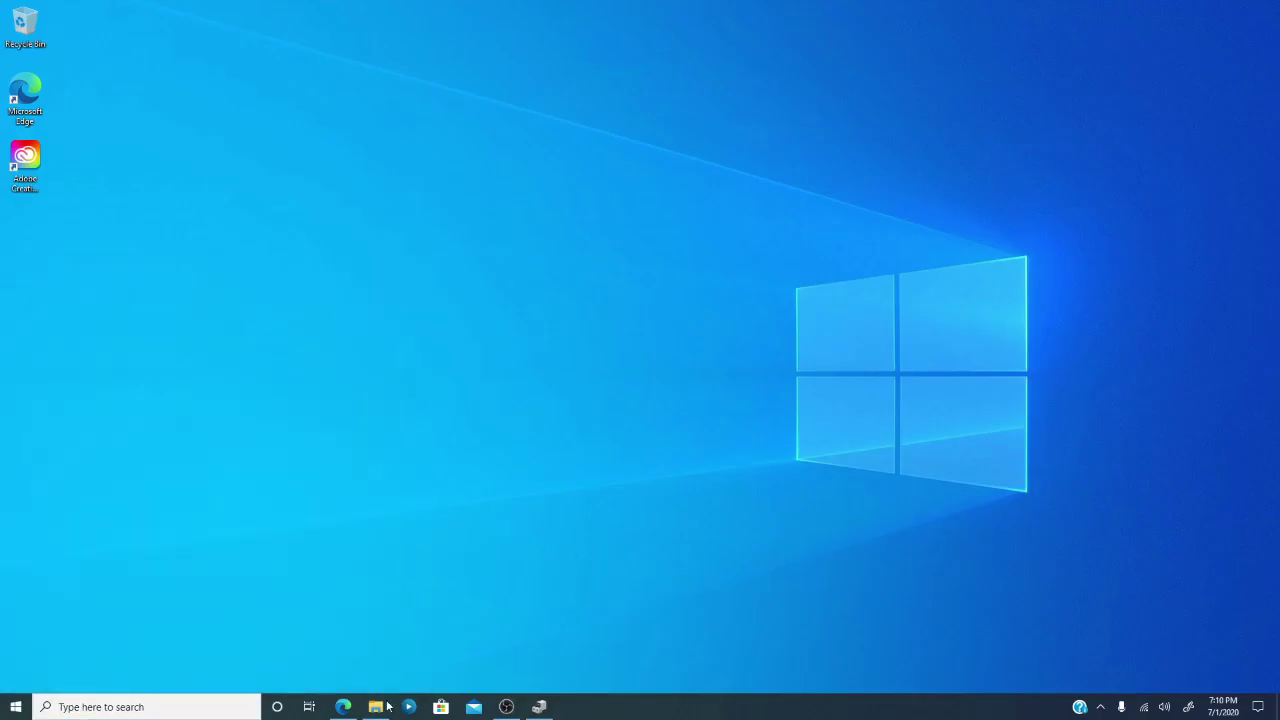
Step: Restore Edge, browse the 'Downloads - REALTEK' tab, then minimize the browser
{"action": "left_click", "coordinate": [343, 707]}
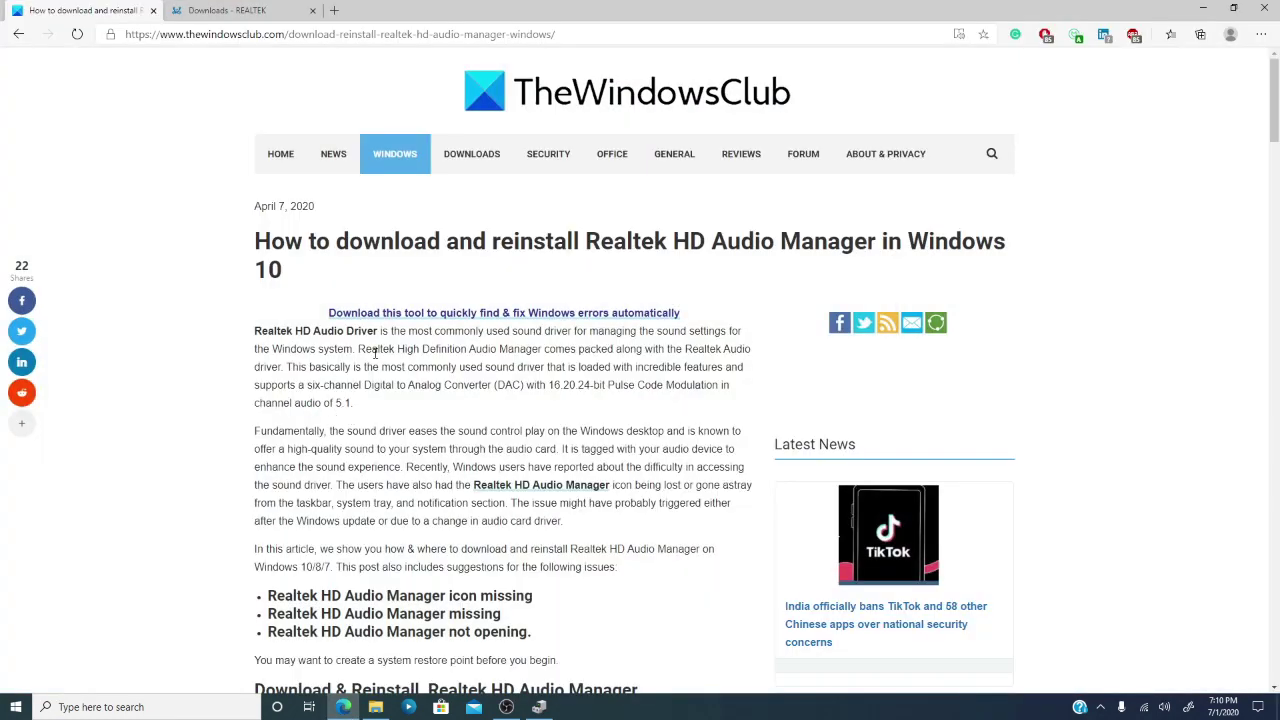
{"action": "left_click", "coordinate": [276, 16]}
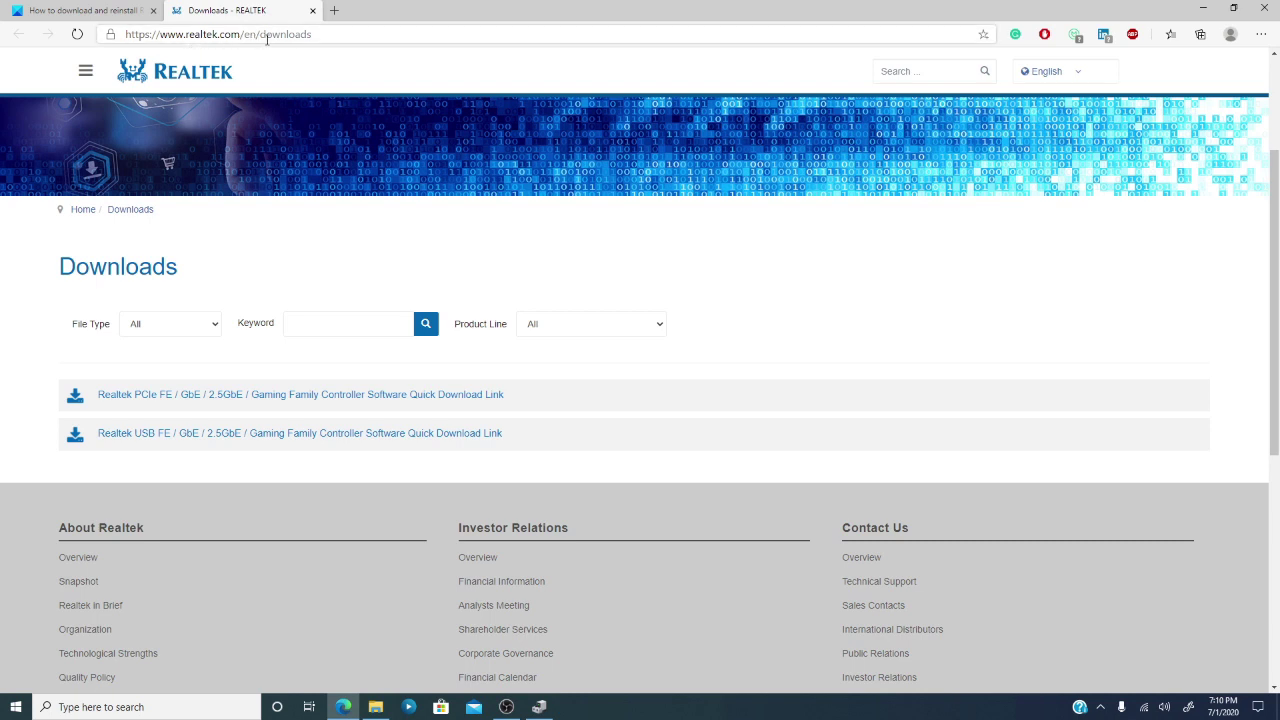
{"action": "scroll", "coordinate": [318, 168], "scroll_direction": "down", "scroll_amount": 2}
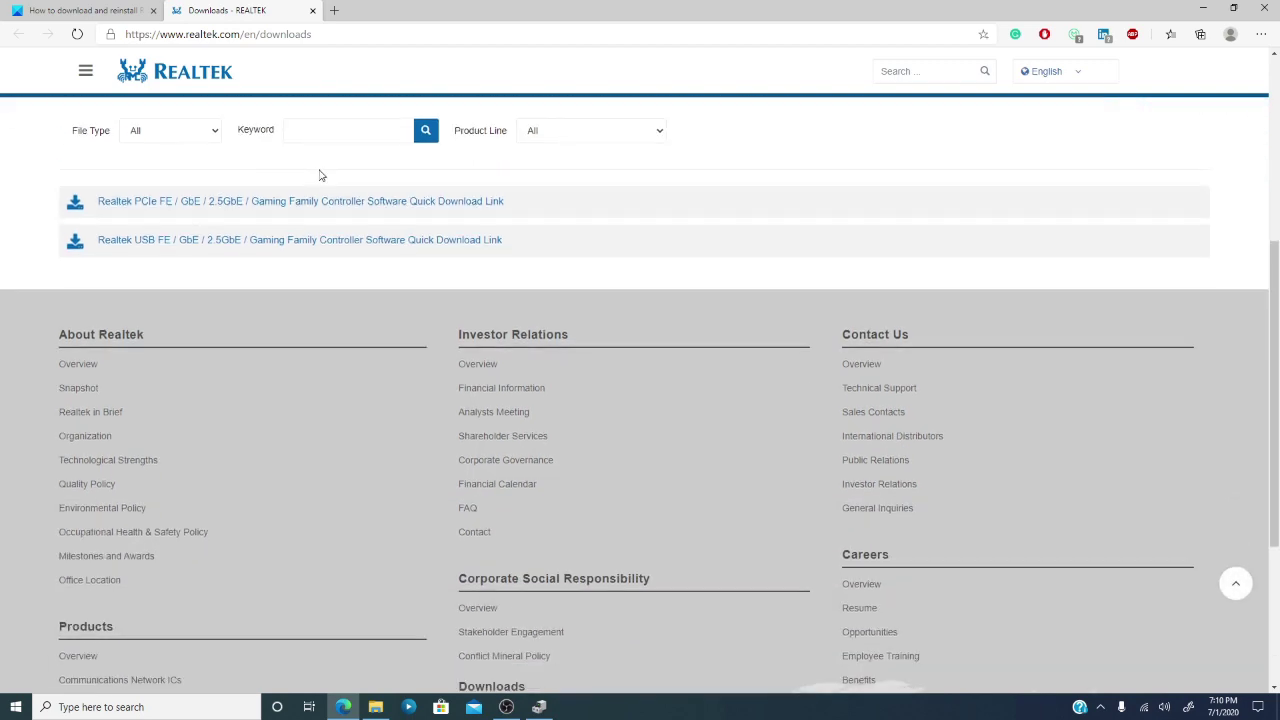
{"action": "scroll", "coordinate": [320, 175], "scroll_direction": "down", "scroll_amount": 1}
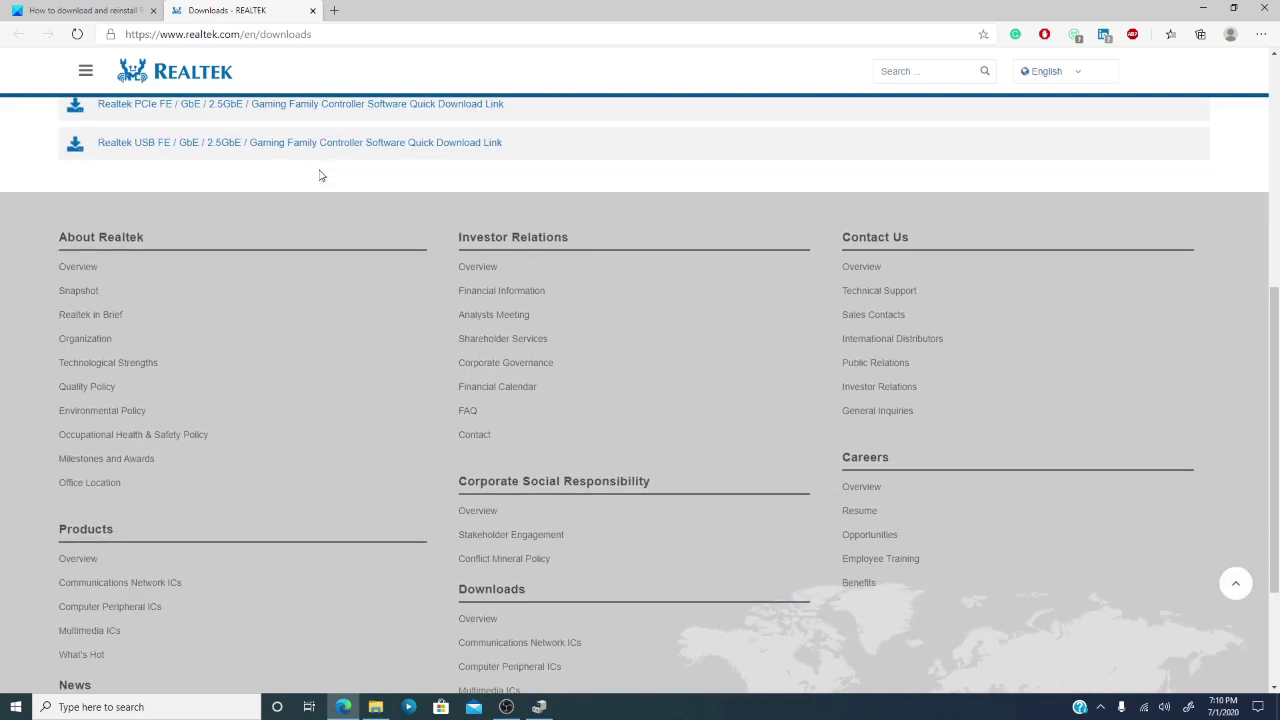
{"action": "scroll", "coordinate": [320, 175], "scroll_direction": "up", "scroll_amount": 4}
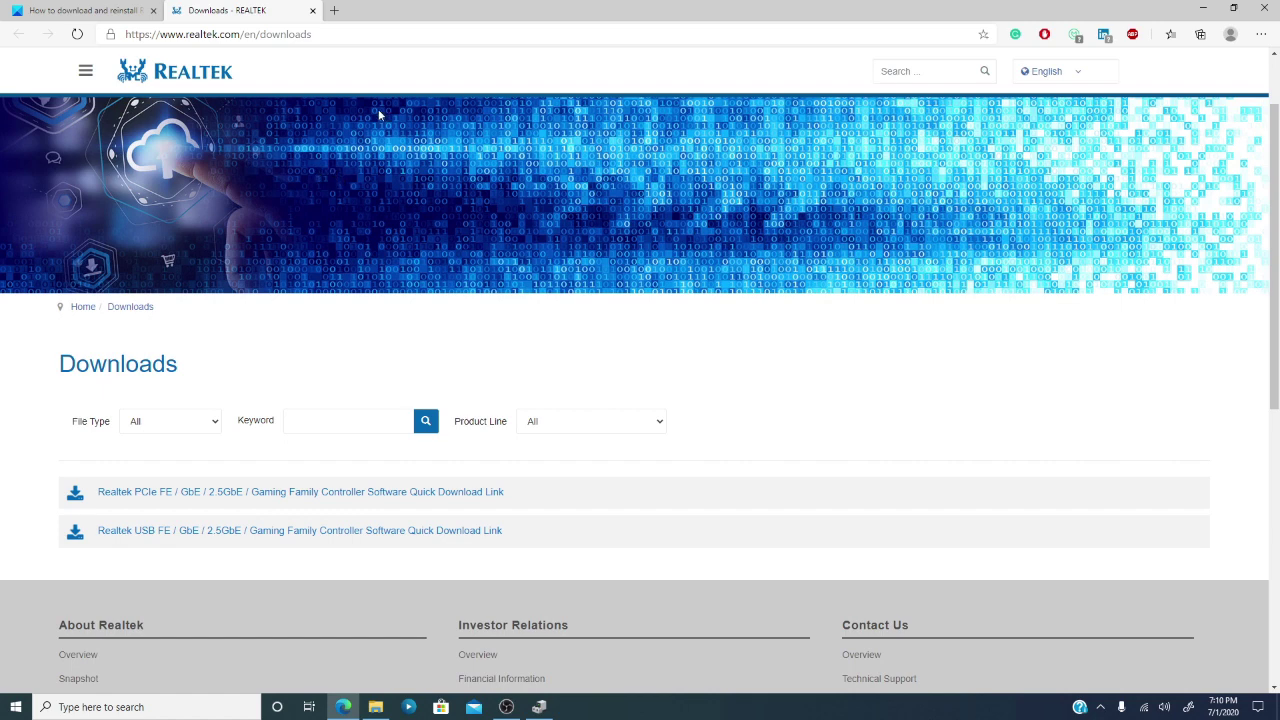
{"action": "left_click", "coordinate": [1203, 8]}
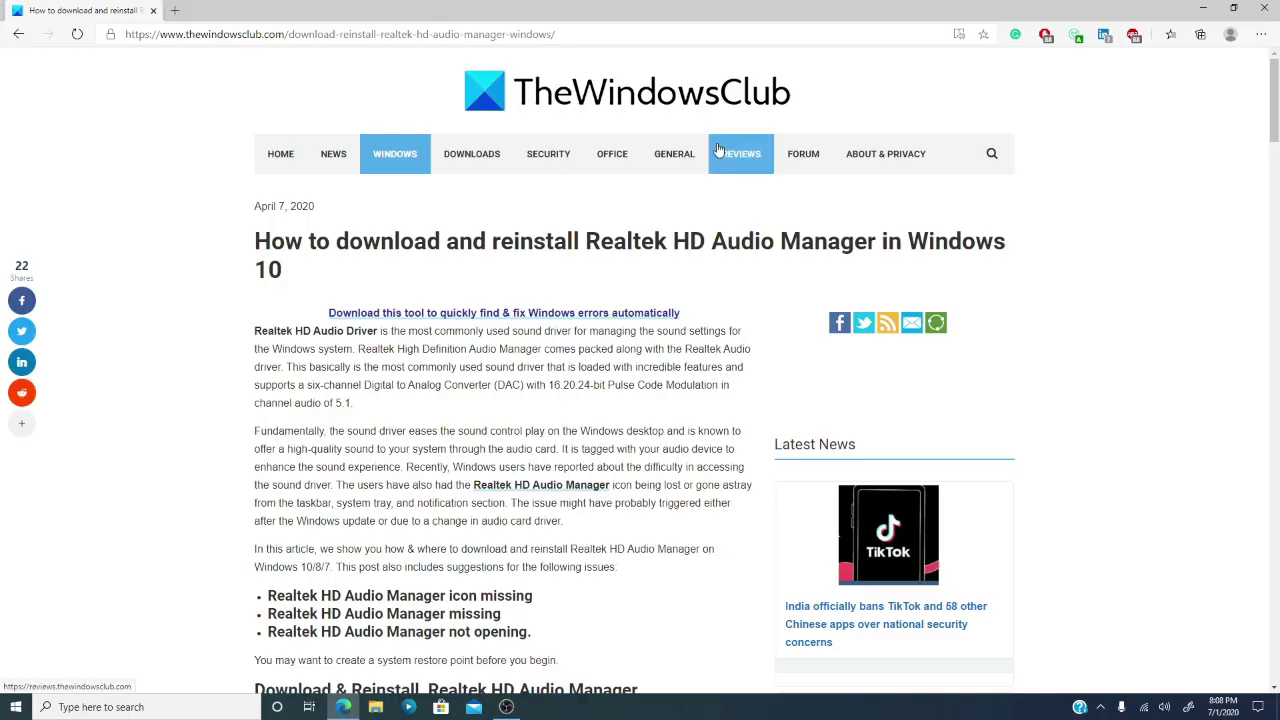
Step: Scroll through the TheWindowsClub Realtek HD Audio Manager article, then back up partway
{"action": "scroll", "coordinate": [716, 230], "scroll_direction": "down", "scroll_amount": 5}
{"action": "scroll", "coordinate": [716, 230], "scroll_direction": "down", "scroll_amount": 3}
{"action": "scroll", "coordinate": [716, 230], "scroll_direction": "down", "scroll_amount": 2}
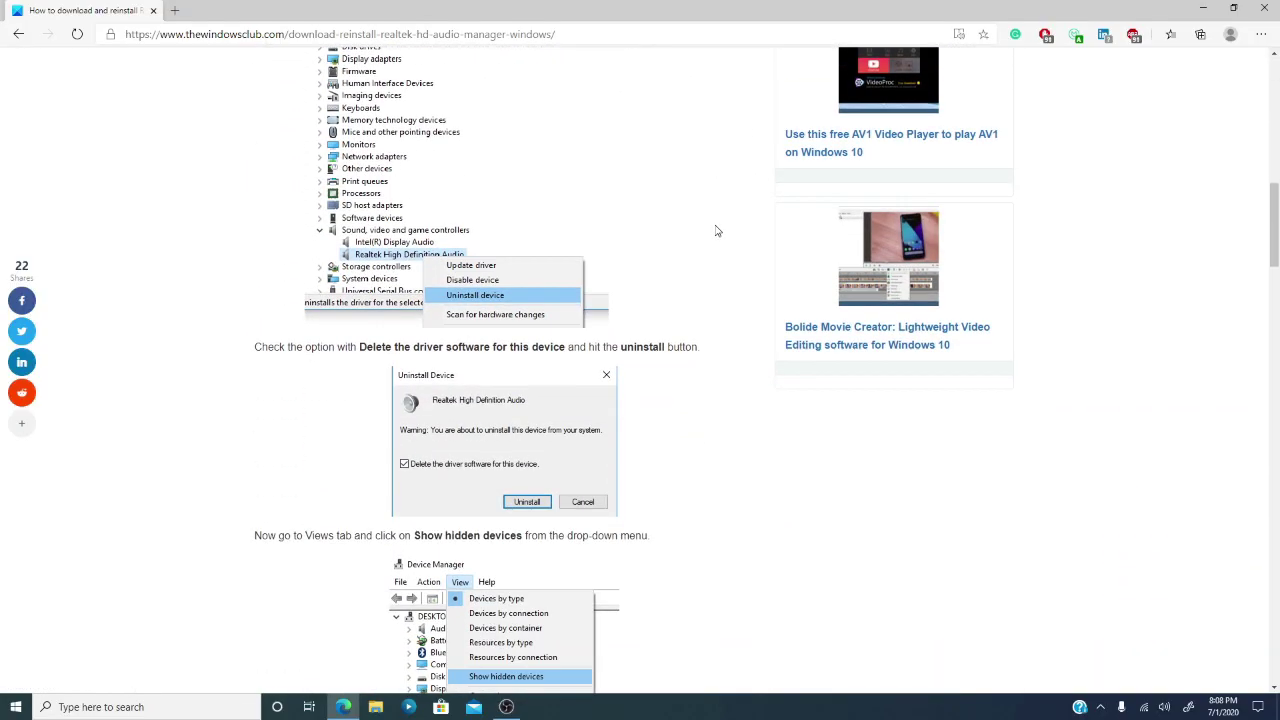
{"action": "scroll", "coordinate": [716, 230], "scroll_direction": "down", "scroll_amount": 3}
{"action": "scroll", "coordinate": [716, 230], "scroll_direction": "down", "scroll_amount": 3}
{"action": "scroll", "coordinate": [716, 231], "scroll_direction": "down", "scroll_amount": 3}
{"action": "scroll", "coordinate": [716, 231], "scroll_direction": "down", "scroll_amount": 2}
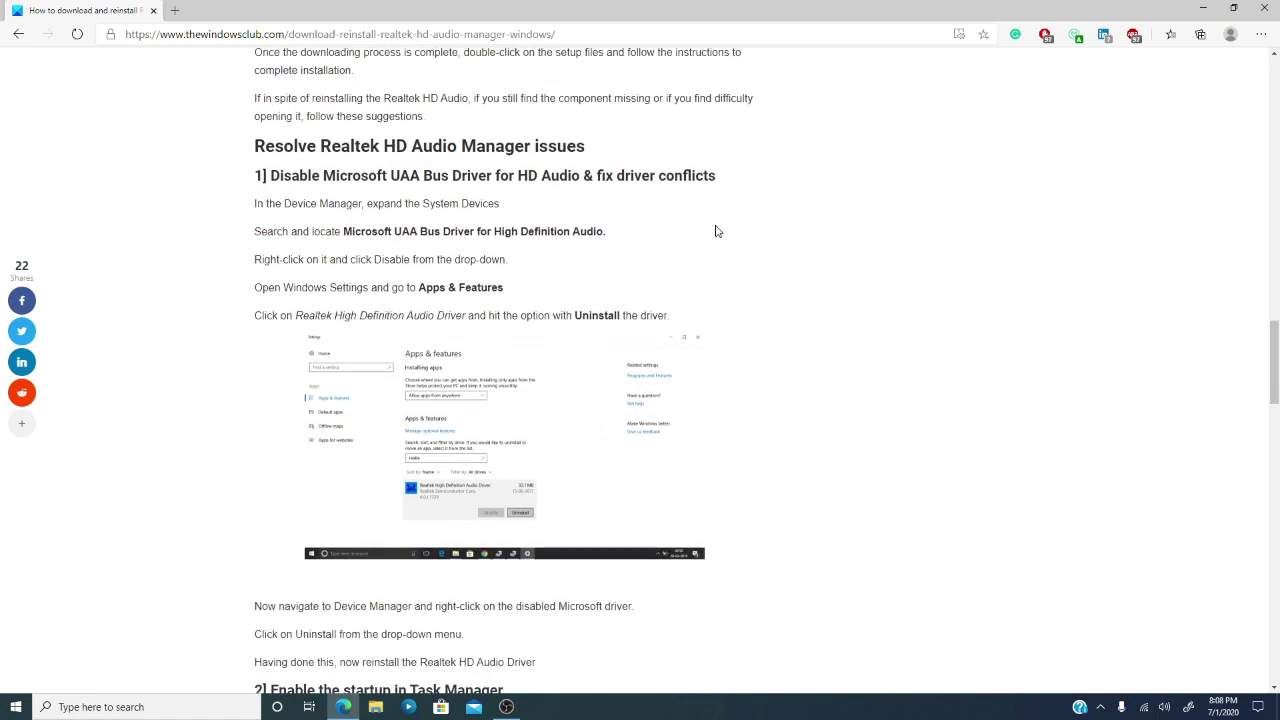
{"action": "scroll", "coordinate": [716, 231], "scroll_direction": "down", "scroll_amount": 4}
{"action": "scroll", "coordinate": [716, 231], "scroll_direction": "down", "scroll_amount": 1}
{"action": "scroll", "coordinate": [716, 231], "scroll_direction": "down", "scroll_amount": 4}
{"action": "scroll", "coordinate": [716, 231], "scroll_direction": "down", "scroll_amount": 3}
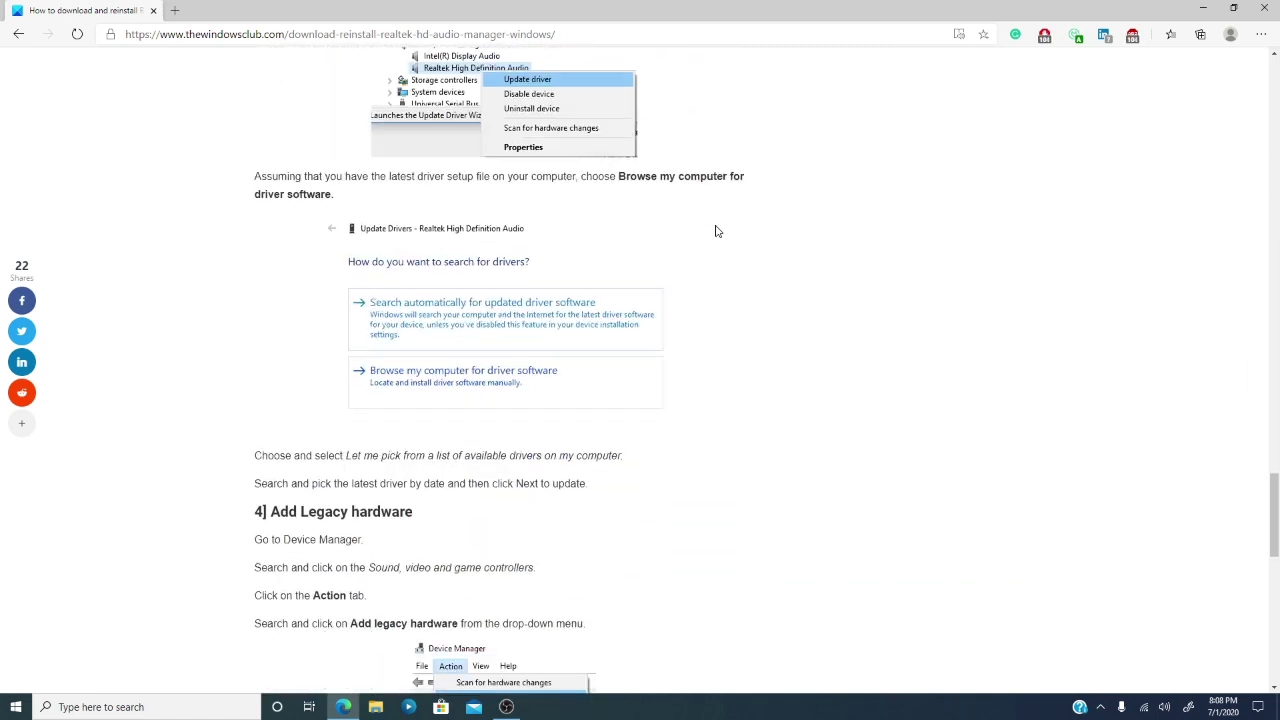
{"action": "scroll", "coordinate": [716, 231], "scroll_direction": "down", "scroll_amount": 2}
{"action": "scroll", "coordinate": [716, 231], "scroll_direction": "down", "scroll_amount": 1}
{"action": "scroll", "coordinate": [716, 231], "scroll_direction": "down", "scroll_amount": 3}
{"action": "scroll", "coordinate": [716, 231], "scroll_direction": "down", "scroll_amount": 2}
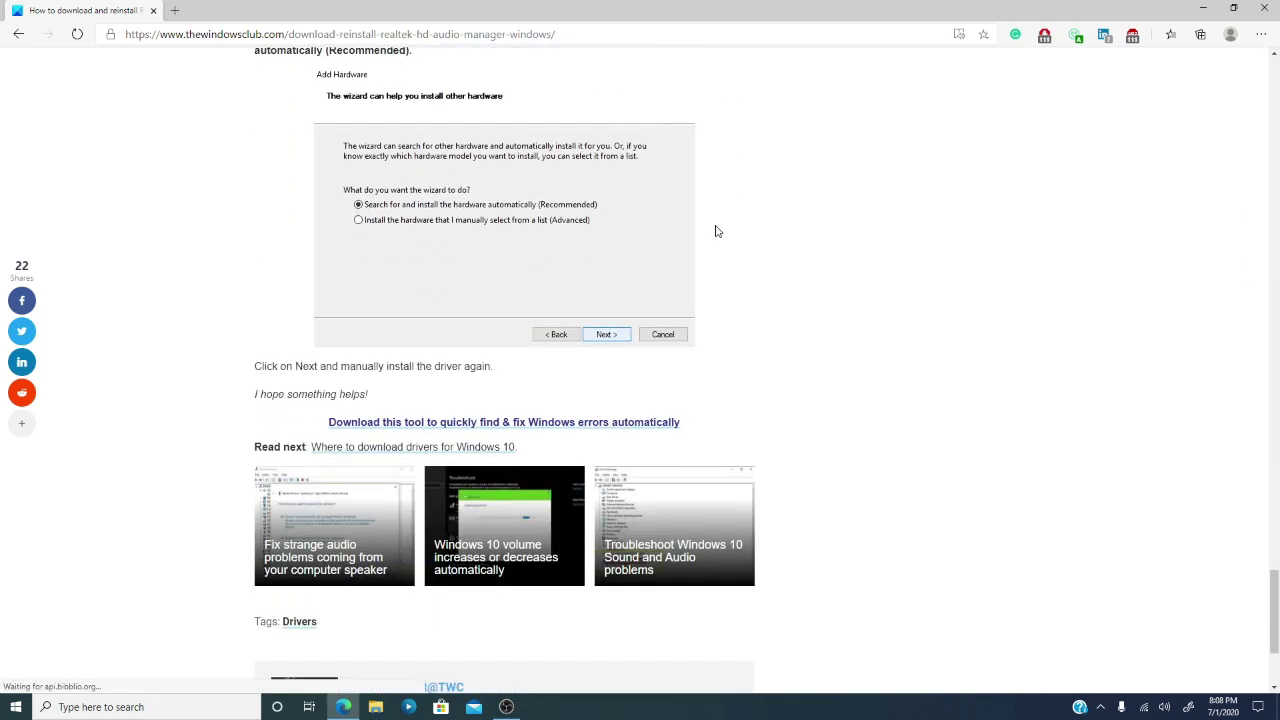
{"action": "scroll", "coordinate": [716, 231], "scroll_direction": "down", "scroll_amount": 1}
{"action": "scroll", "coordinate": [716, 231], "scroll_direction": "up", "scroll_amount": 3}
{"action": "scroll", "coordinate": [716, 231], "scroll_direction": "up", "scroll_amount": 1}
{"action": "scroll", "coordinate": [716, 231], "scroll_direction": "up", "scroll_amount": 7}
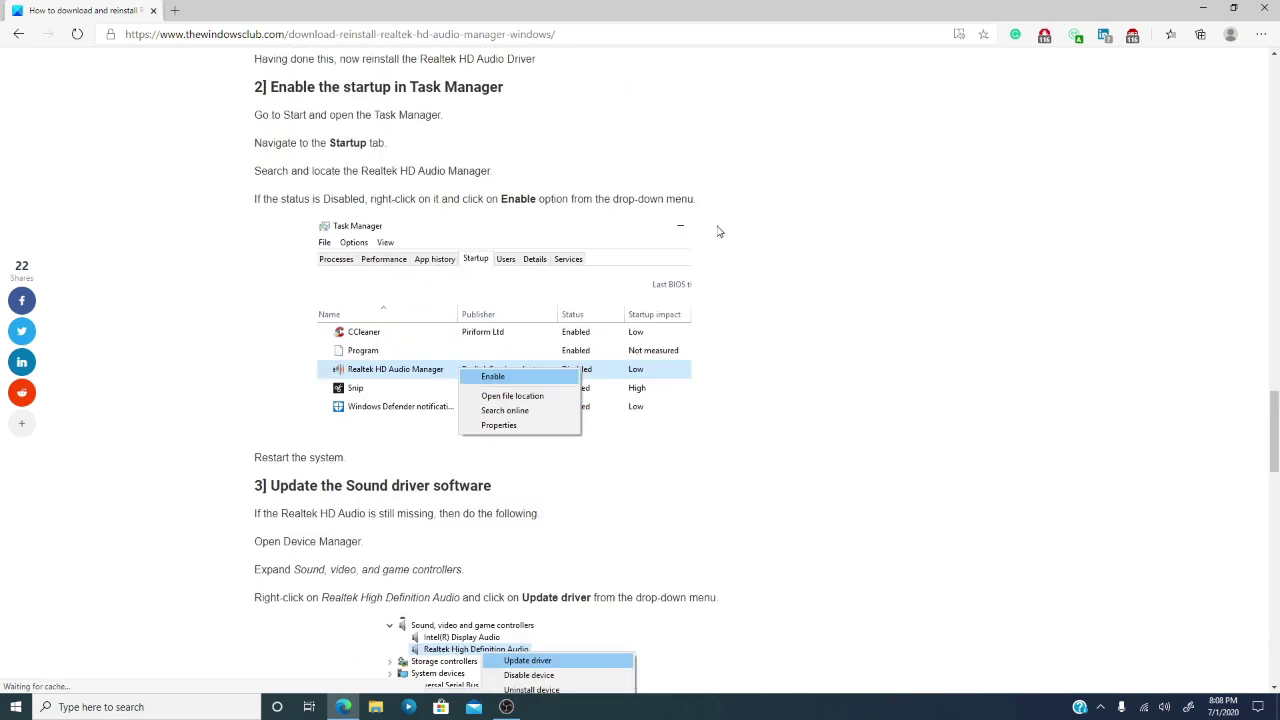